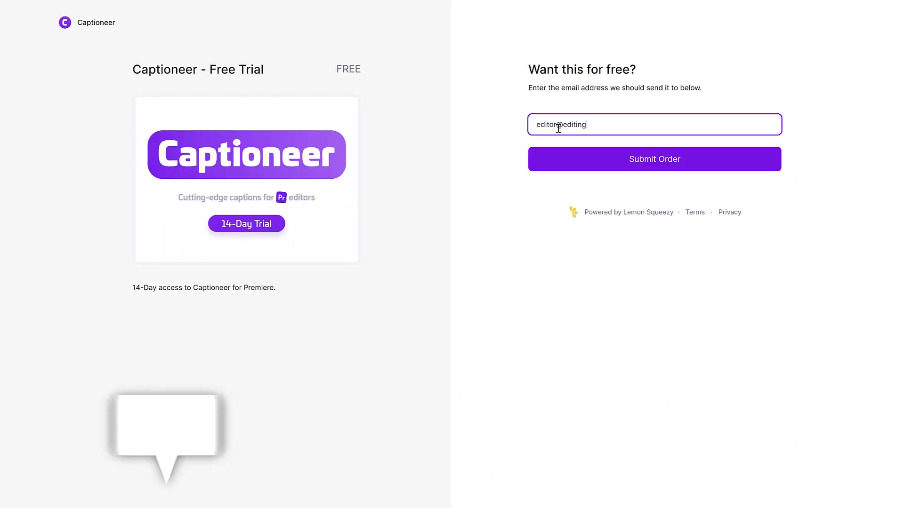
Finish entering the buyer's e-mail address in the Captioneer order form
text(corp.com)
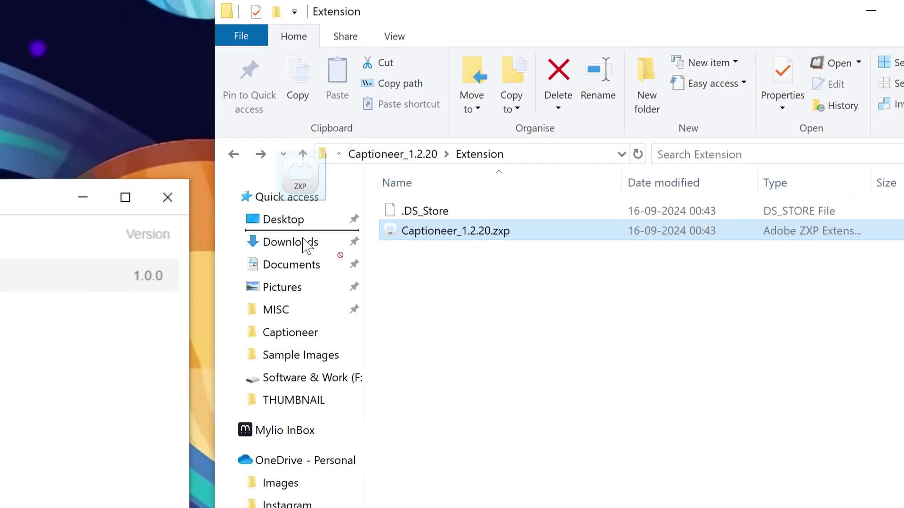
Load Captioneer_1.2.20.zxp into the ZXP/UXP Installer and install it
drag(464, 230, 423, 263)
click(547, 243)
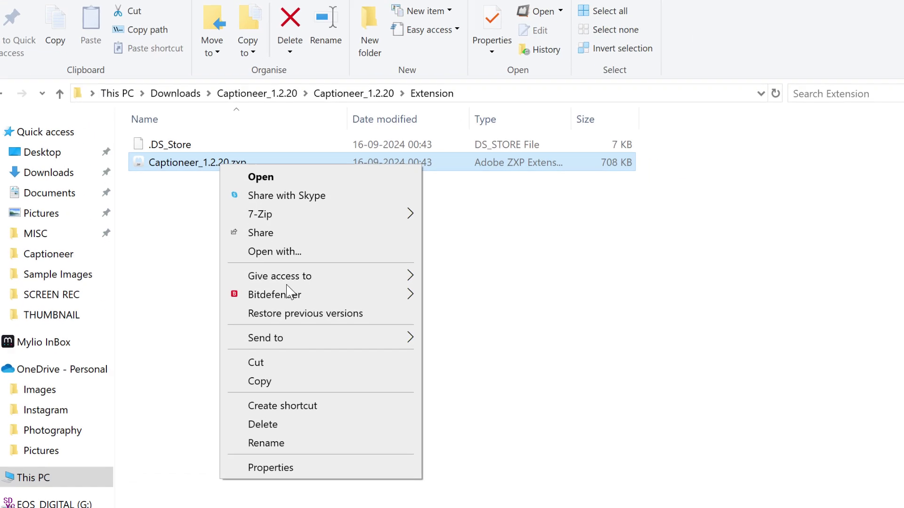
Rename Captioneer_1.2.20.zxp to Captioneer_1.2.20.zip, accepting the extension change
click(343, 439)
click(268, 158)
key(BackSpace)
key(BackSpace)
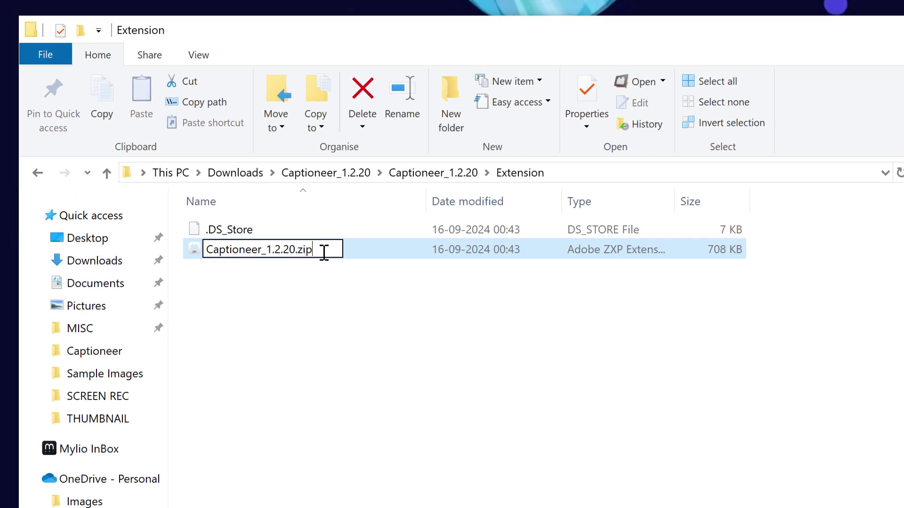
text(ip)
key(Return)
click(626, 482)
Extract all contents of Captioneer_1.2.20.zip
right_click(232, 254)
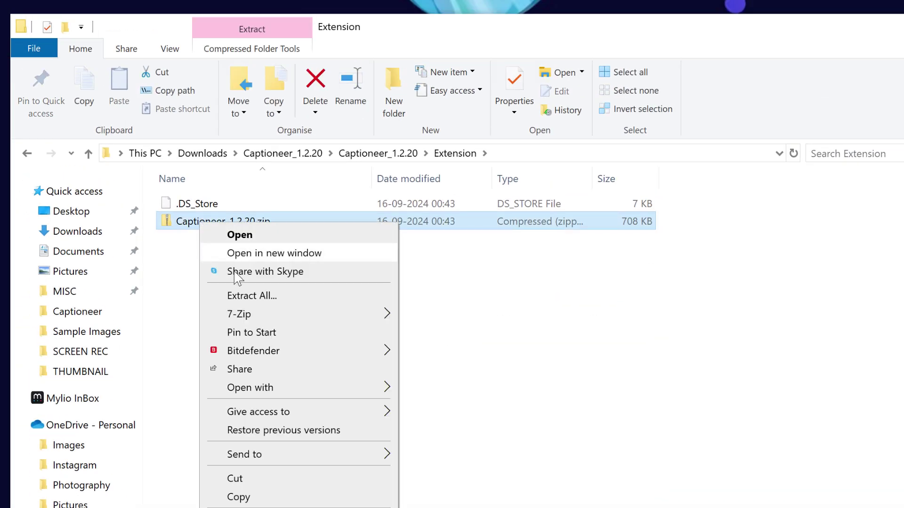
click(252, 295)
click(625, 484)
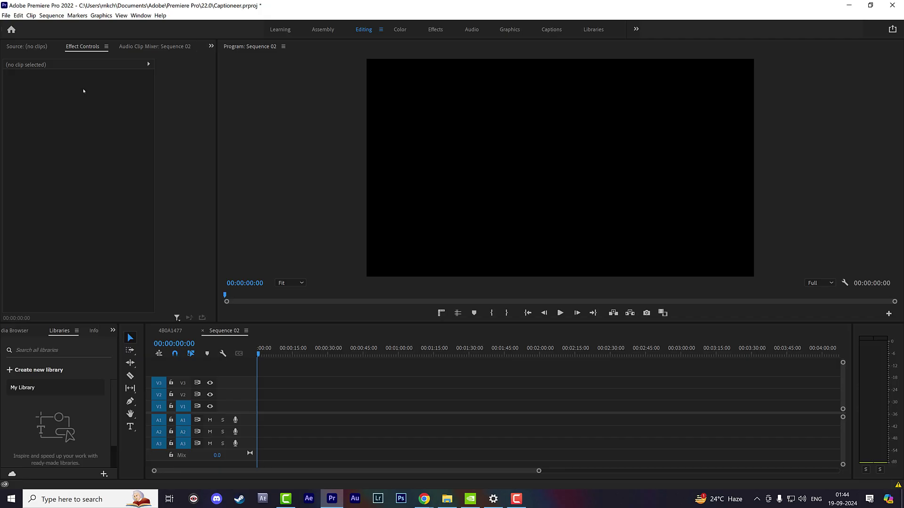
Open the Captioneer extension panel and activate it with the account e-mail and licence code
click(141, 16)
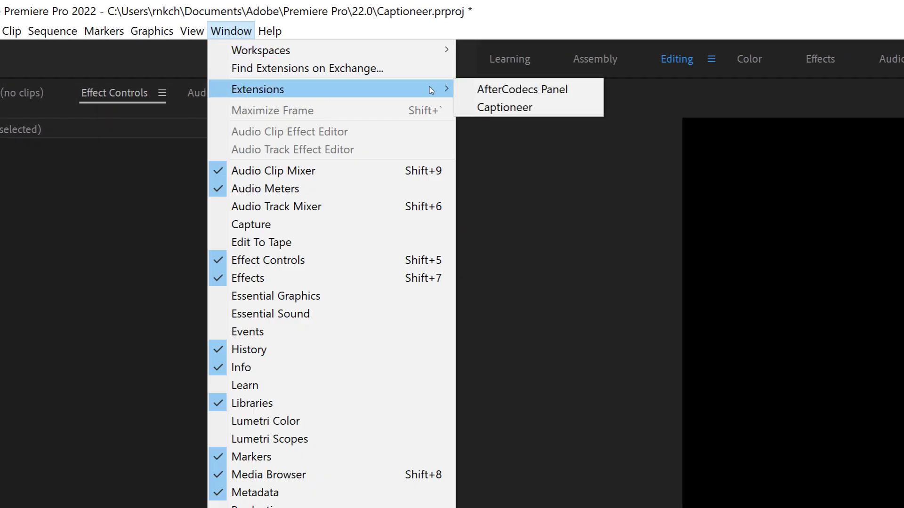
click(503, 107)
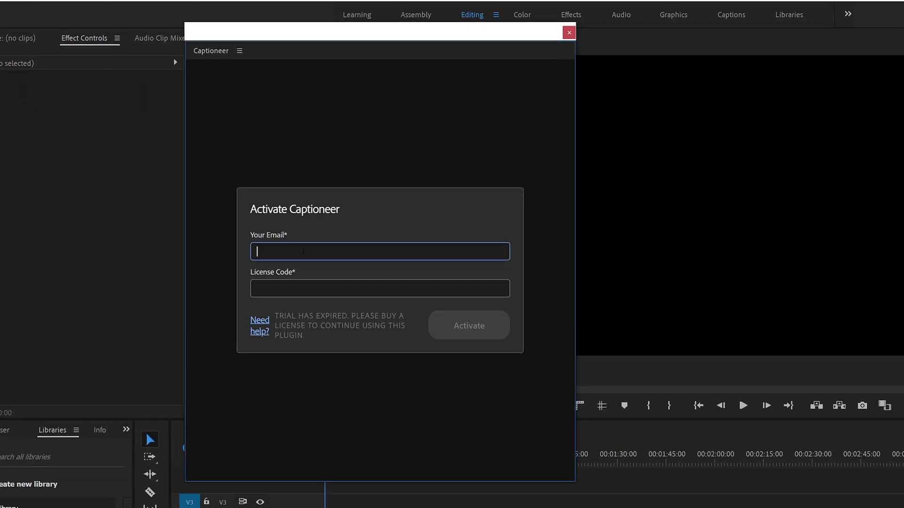
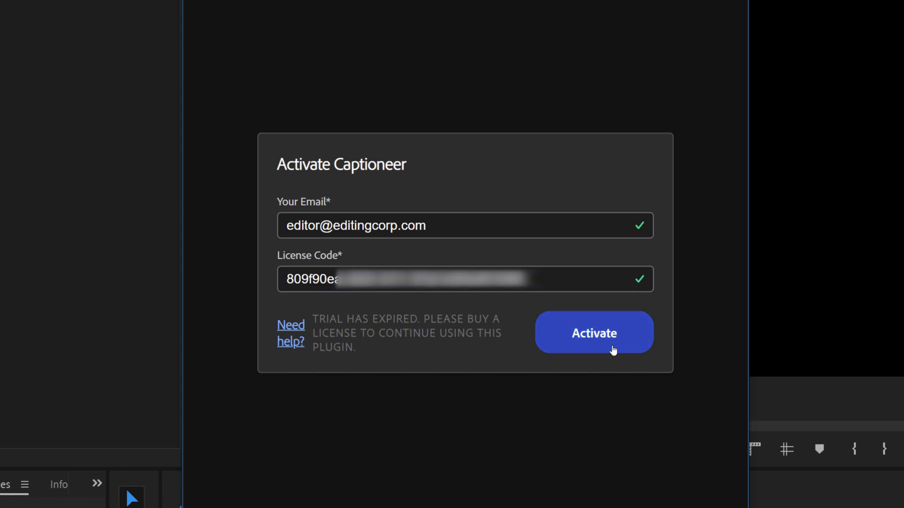
click(613, 351)
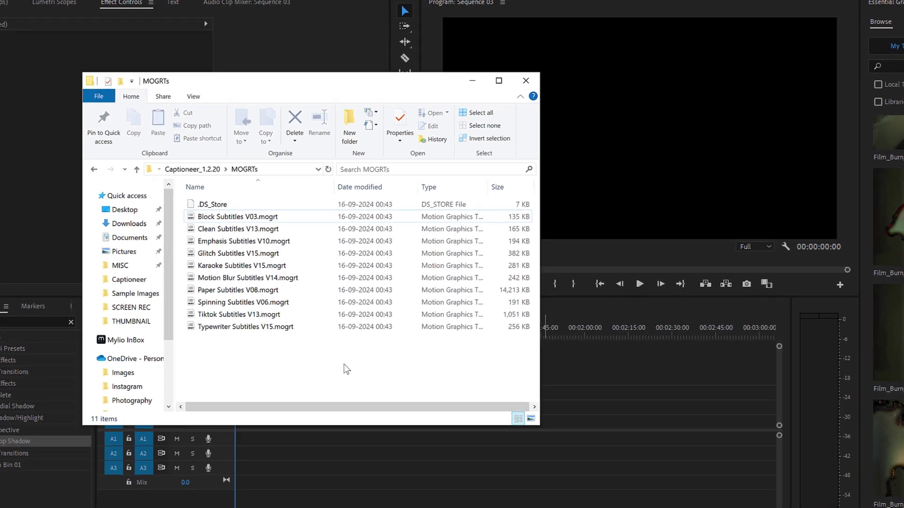
Select all ten .mogrt template files in Explorer
drag(319, 357, 751, 277)
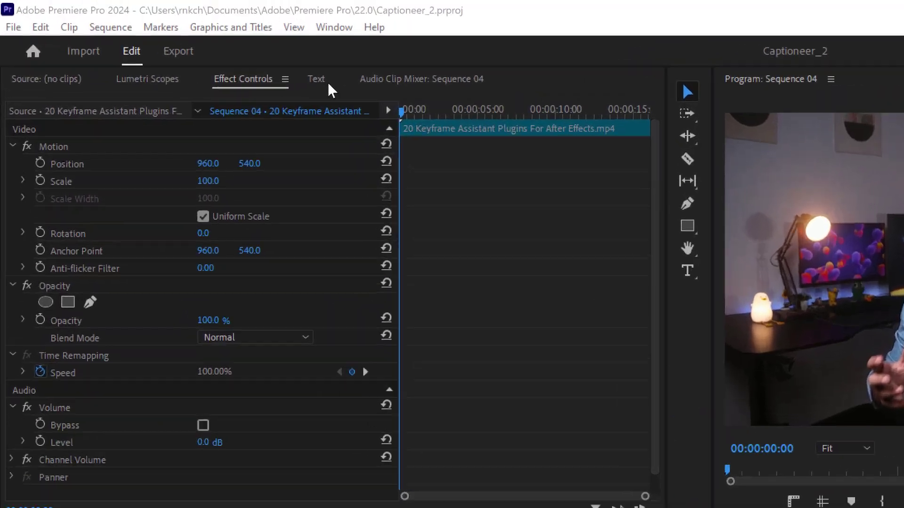
Transcribe Sequence 04's speech in the Text panel and generate captions from it
click(196, 58)
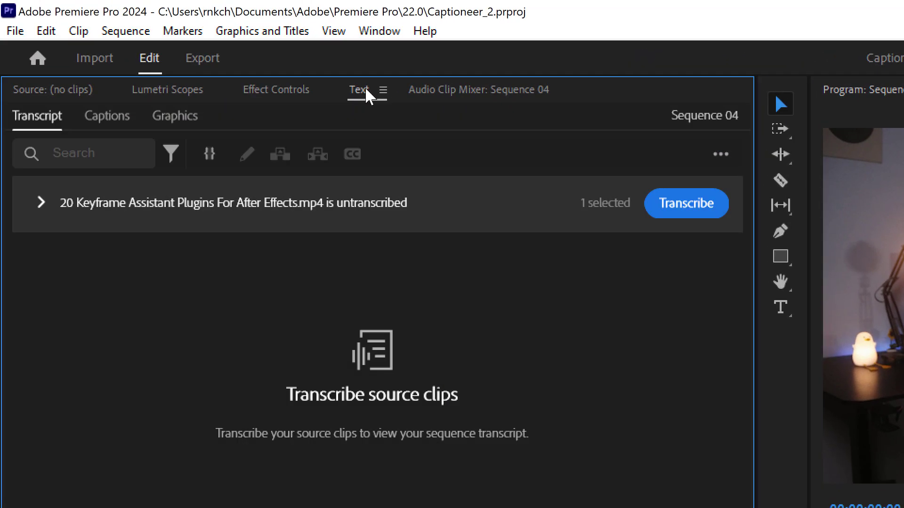
click(690, 212)
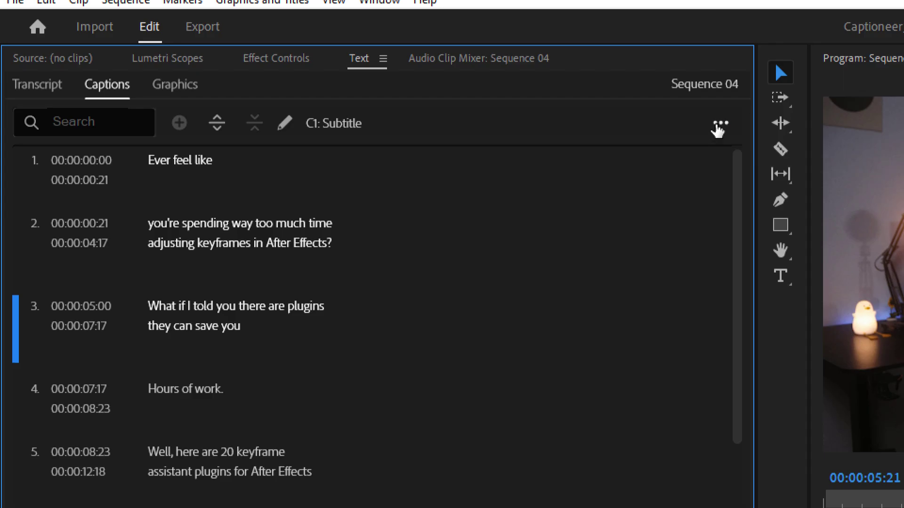
click(720, 122)
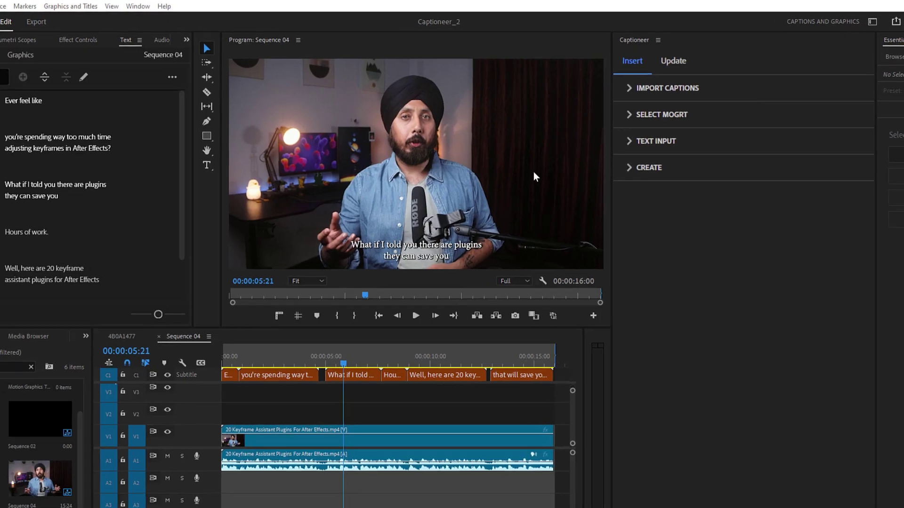
Point Captioneer at Sequence 04.srt with the Emphasis Subtitles template, targeting Track 2
click(630, 89)
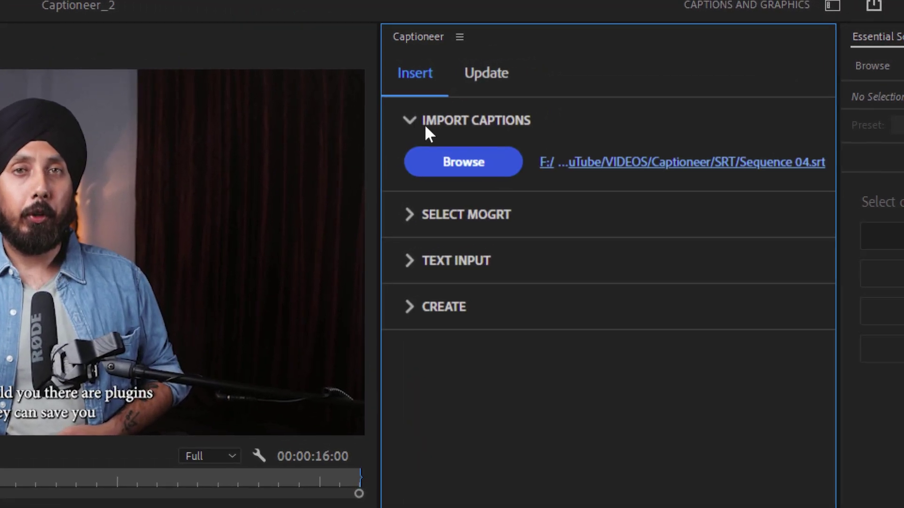
click(478, 166)
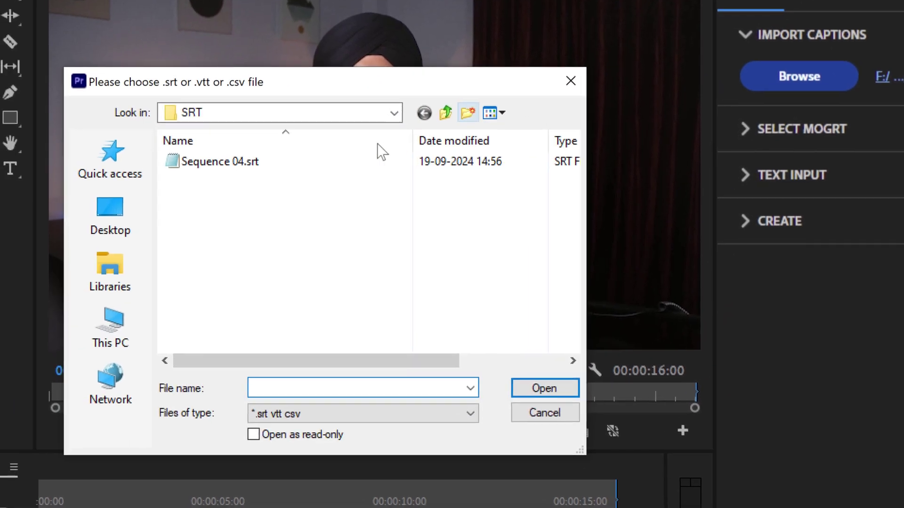
click(546, 388)
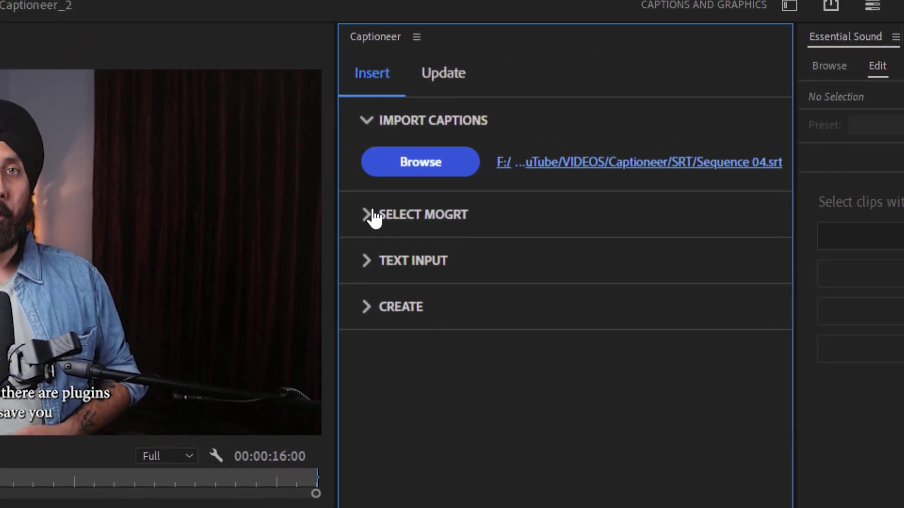
click(410, 207)
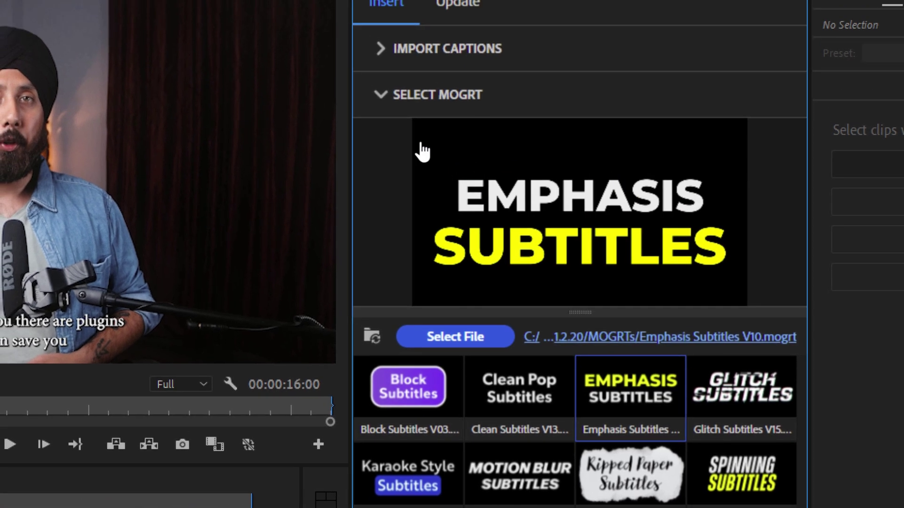
click(371, 40)
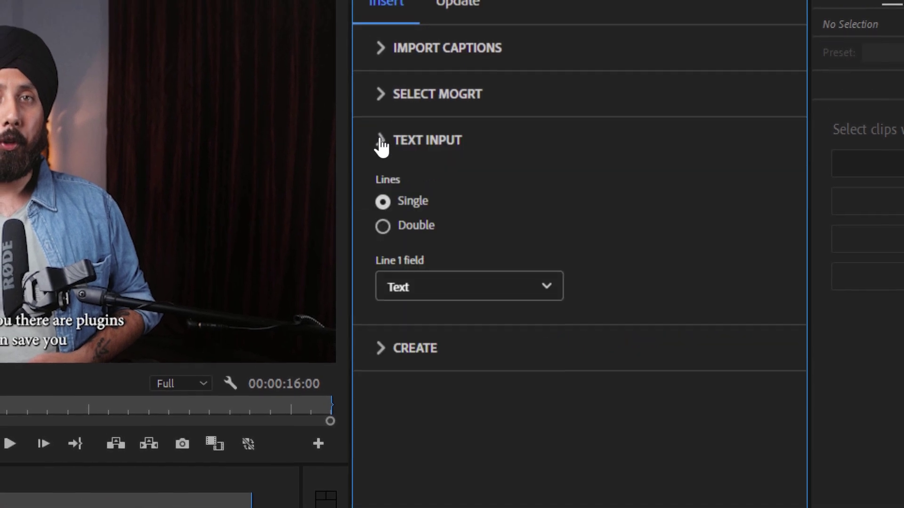
click(382, 137)
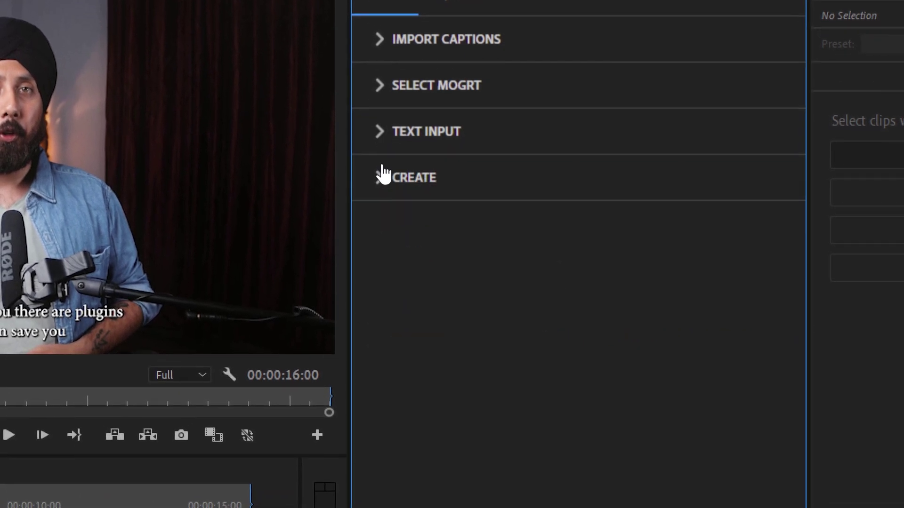
click(382, 184)
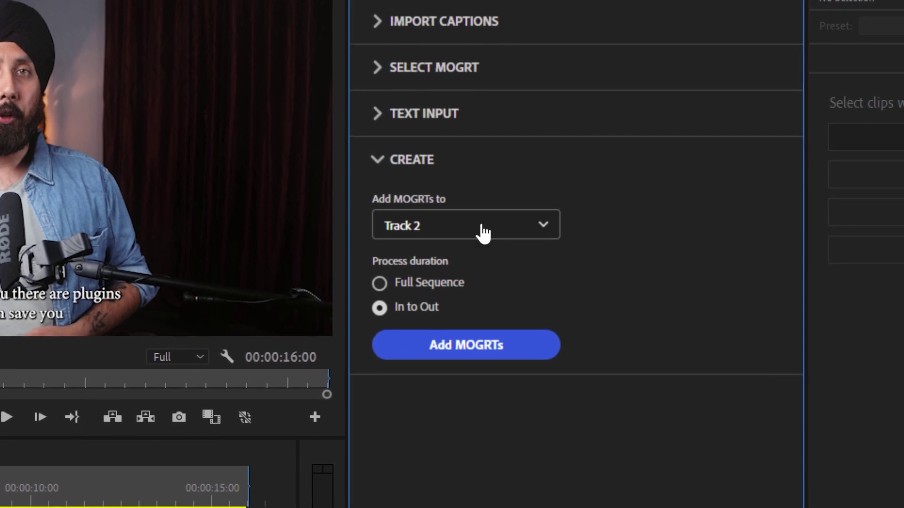
click(480, 230)
Generate the Emphasis Subtitles MOGRTs on Track 2, then hide and delete the original C1 captions
click(430, 311)
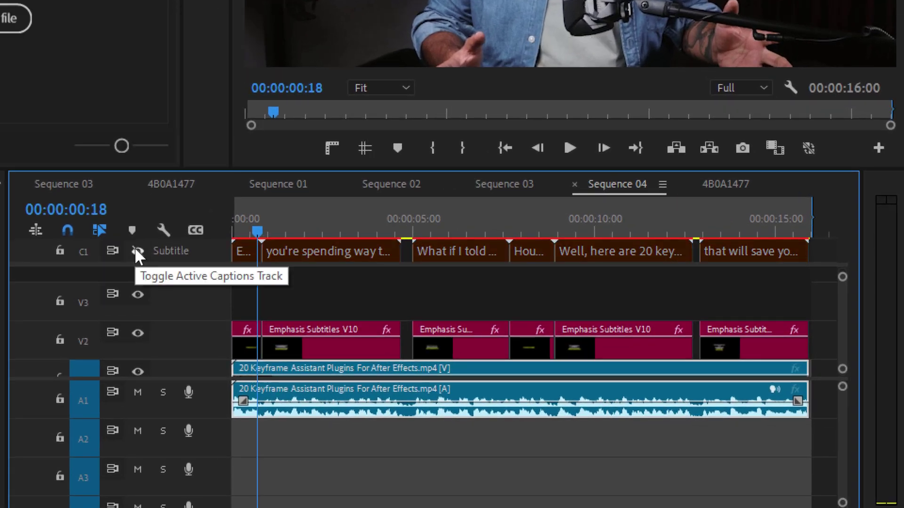
click(136, 249)
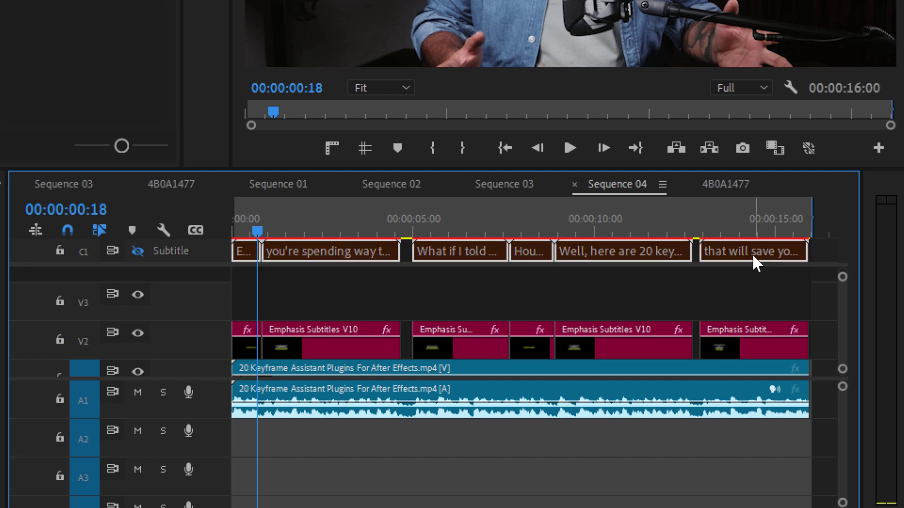
key(Delete)
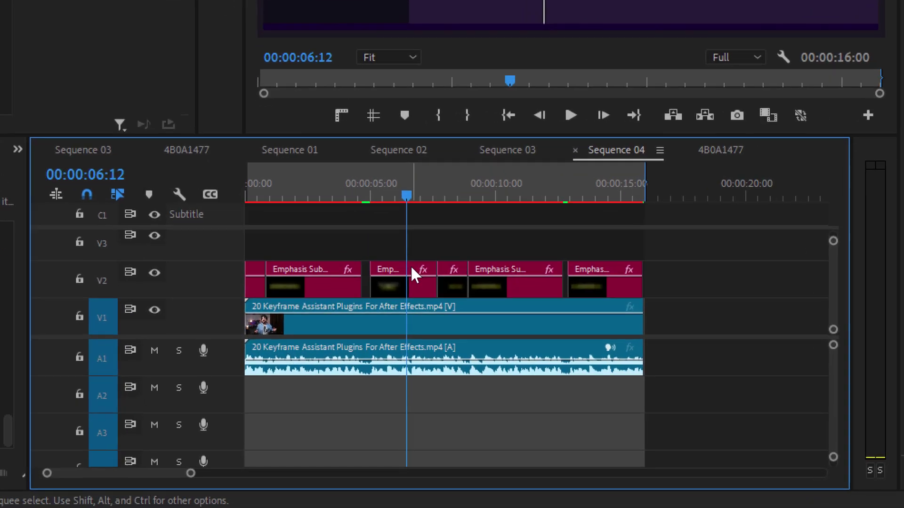
Restyle one Emphasis caption: adjust characters per line, MV Boli font, stroke width 34
click(411, 266)
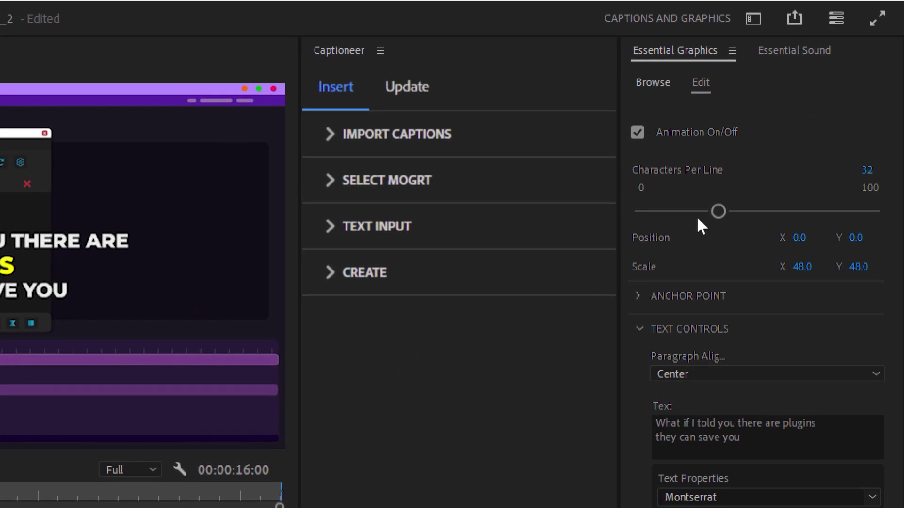
drag(715, 213, 717, 214)
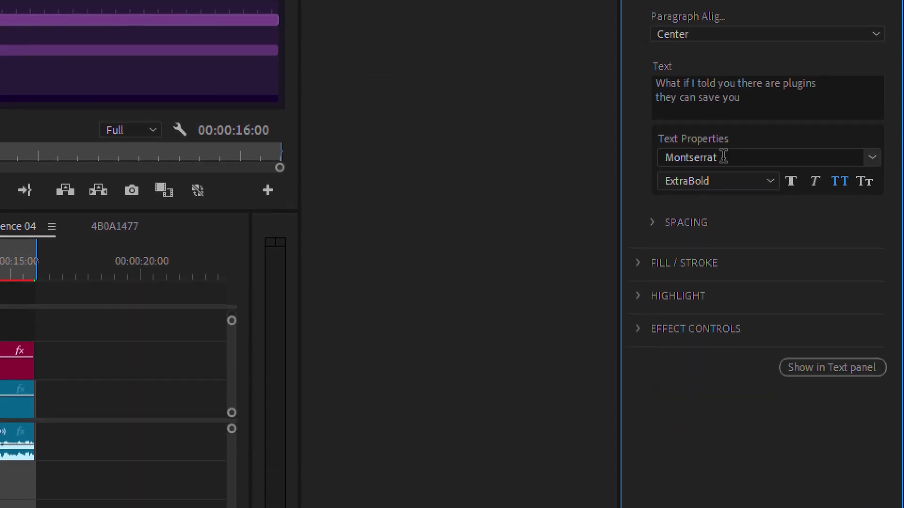
click(720, 501)
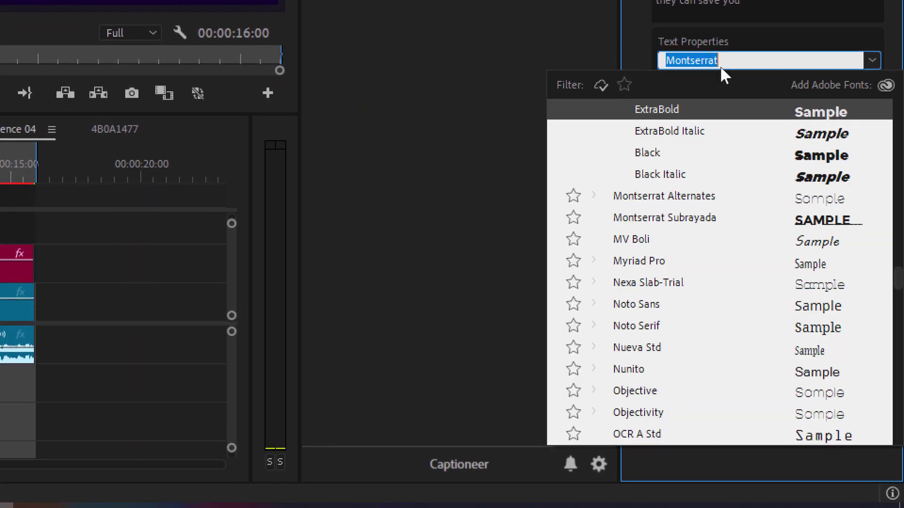
click(650, 240)
click(643, 165)
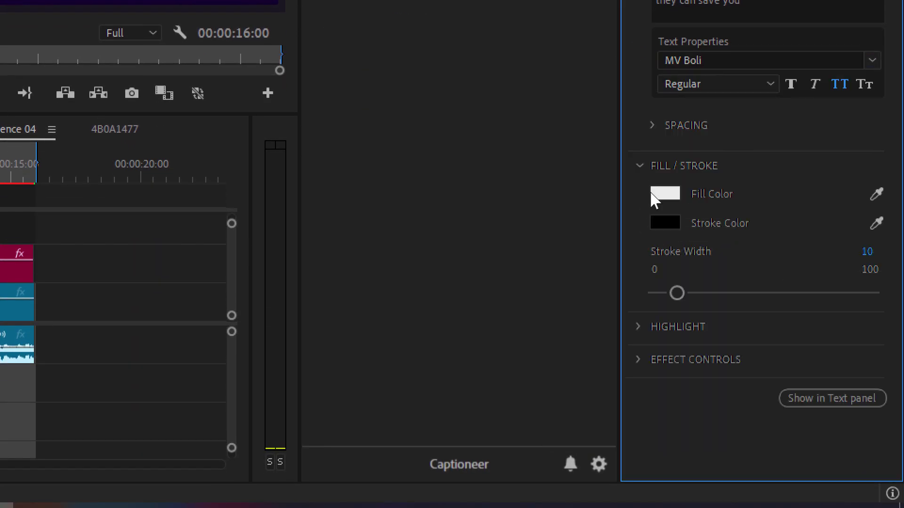
drag(677, 293, 731, 293)
click(639, 165)
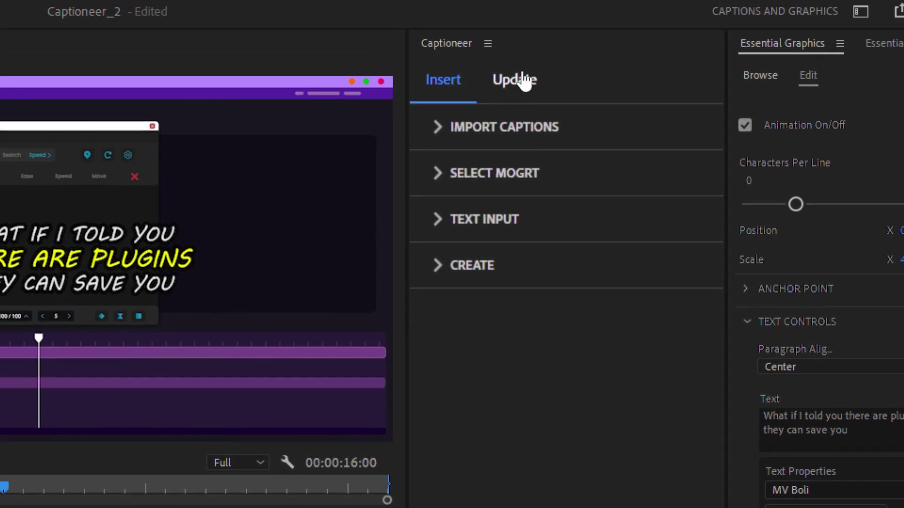
Copy the MV Boli caption's style in Captioneer's Update tab and paste it onto all Emphasis clips on V2
click(521, 80)
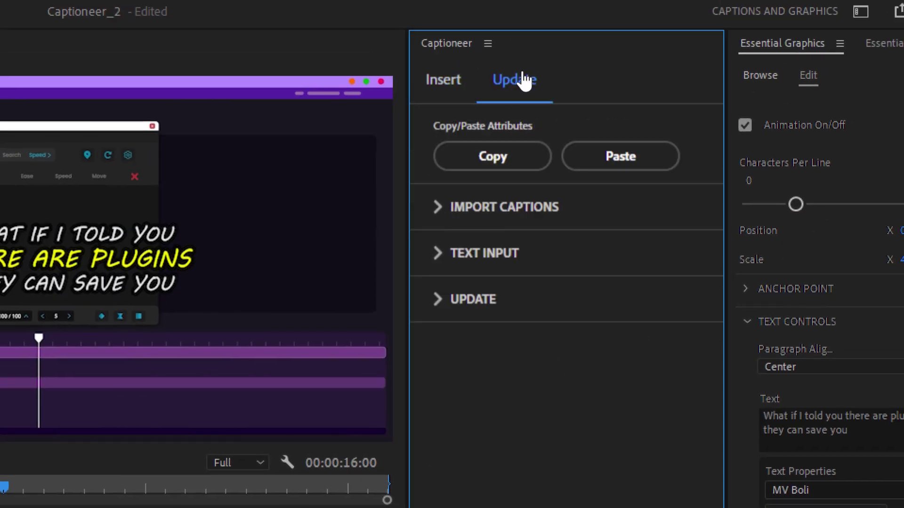
click(478, 165)
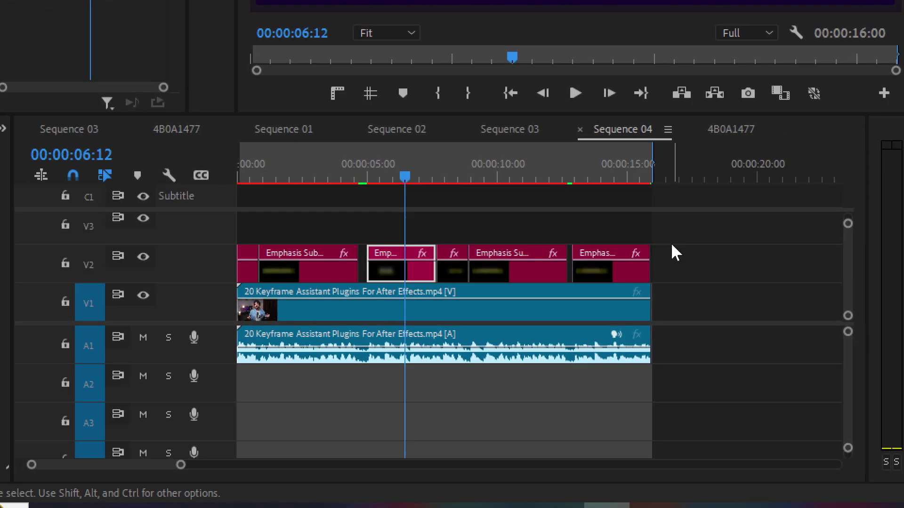
drag(567, 336, 133, 373)
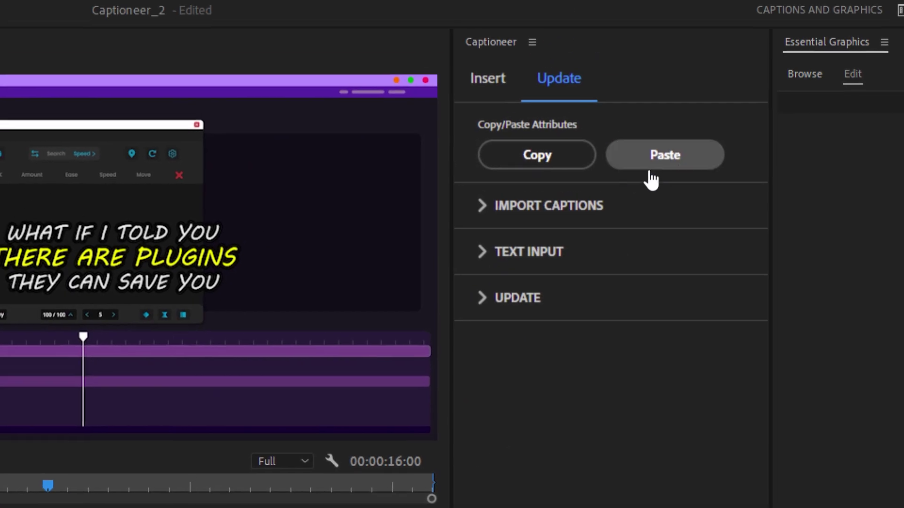
click(664, 162)
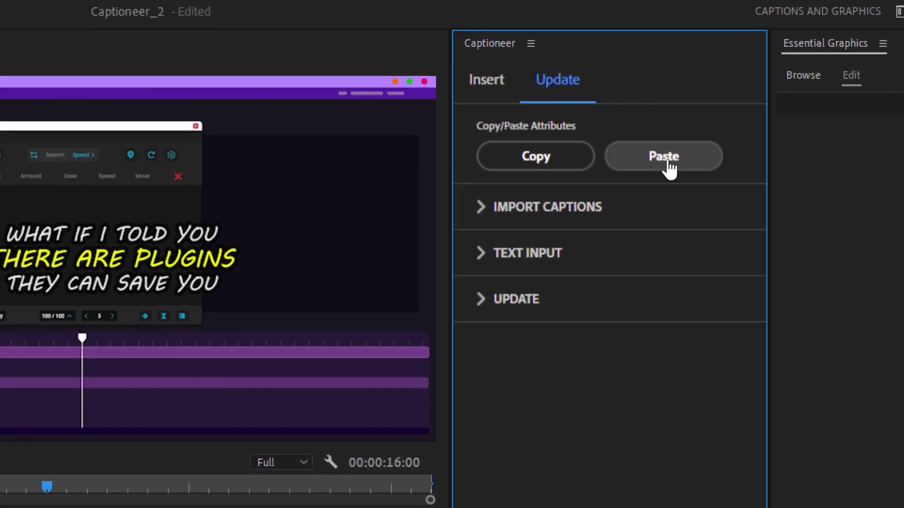